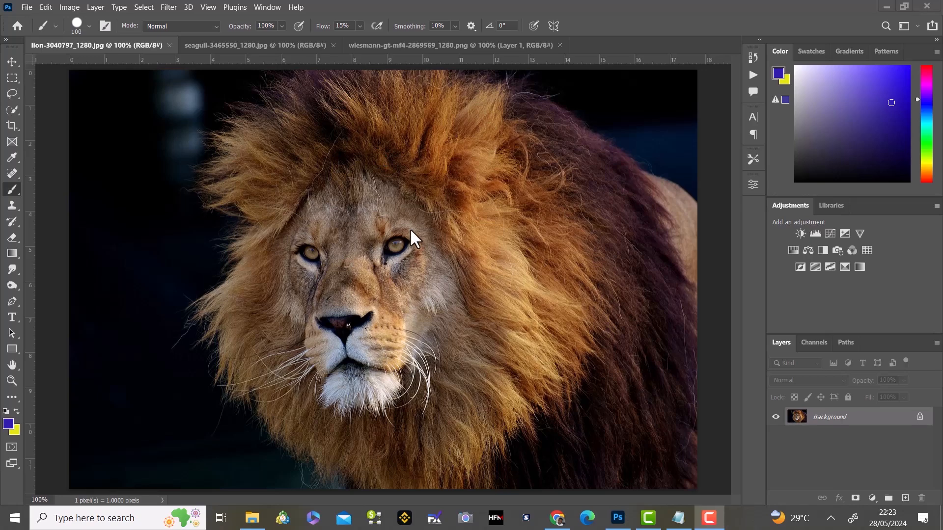
Add a new empty layer above the lion photo and set its blend mode to Color.
key("v")
key("ctrl+plus")
key("ctrl+plus")
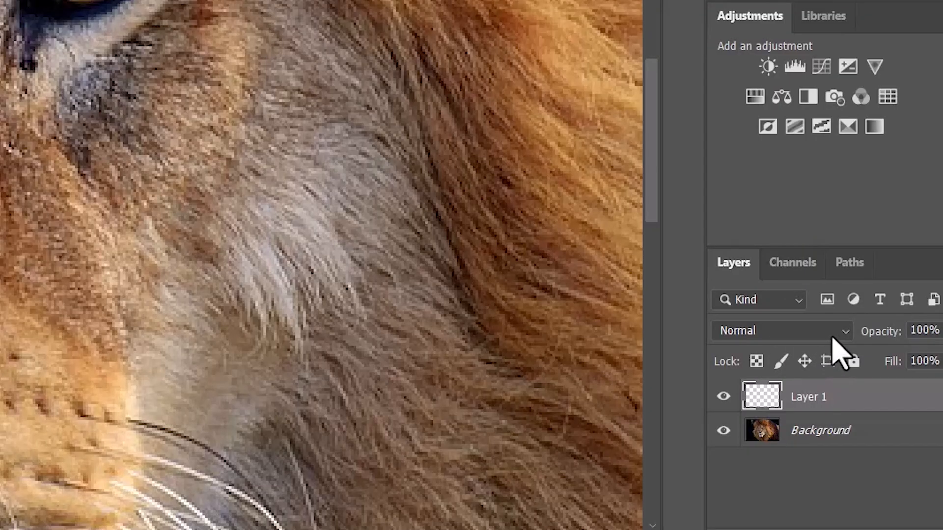
left_click(846, 331)
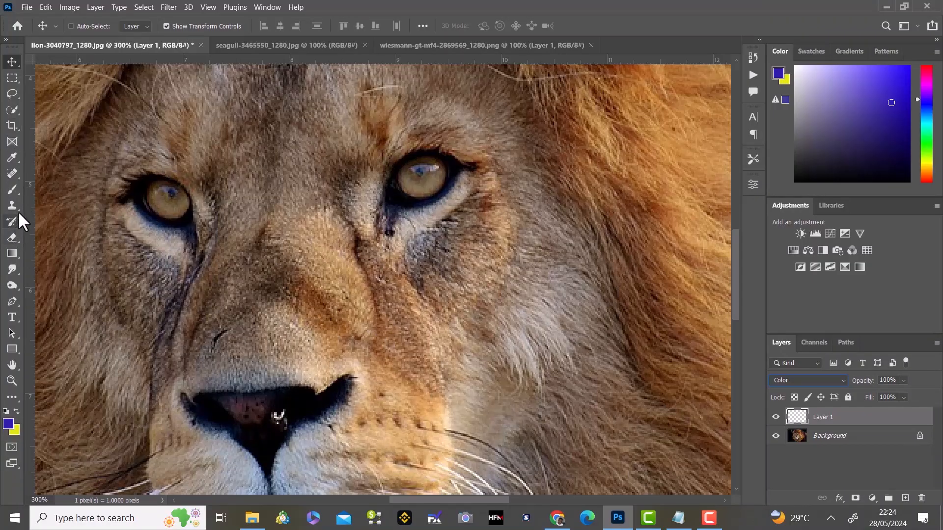
Paint over both of the lion's irises on Layer 1 with a size 20 brush in dark red 660000.
left_click(12, 189)
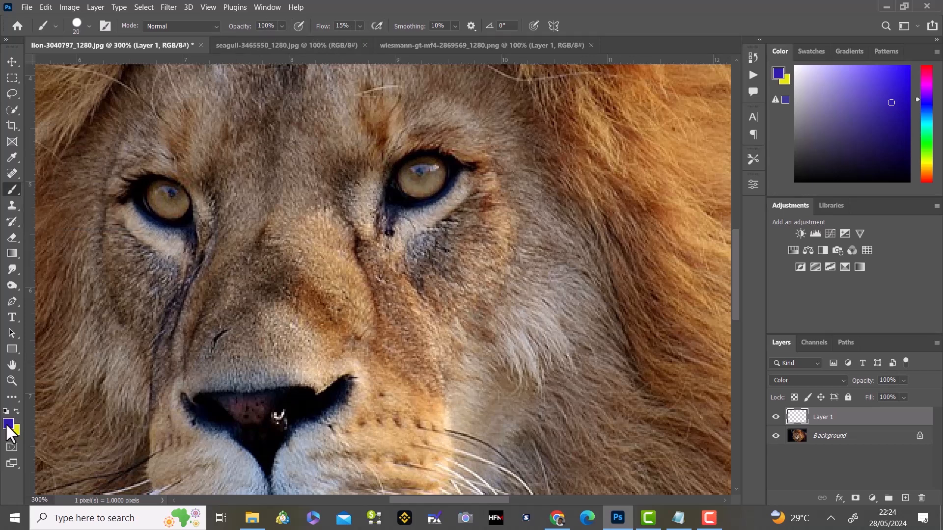
left_click(8, 423)
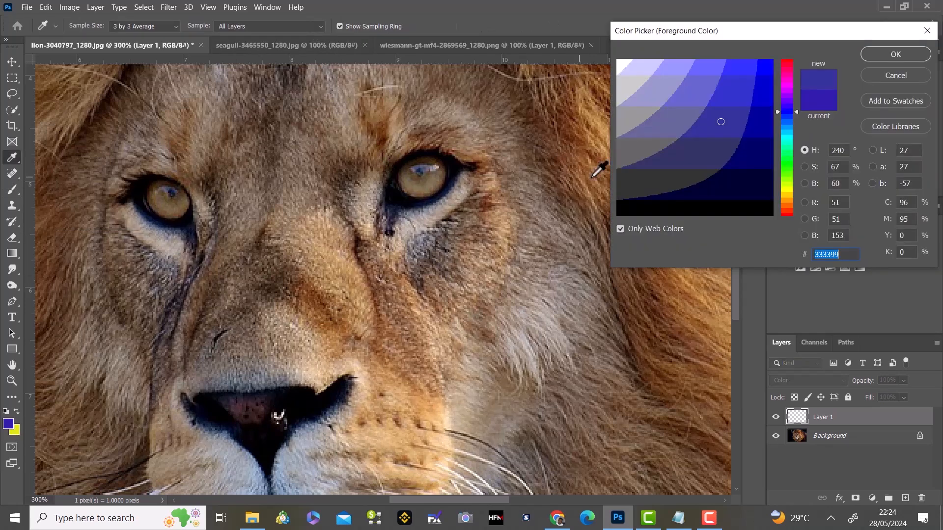
left_click(784, 211)
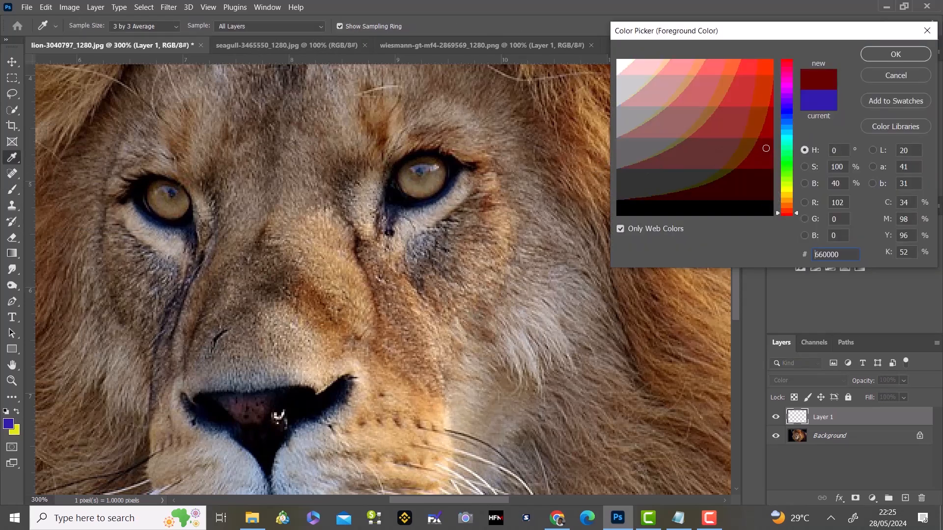
left_click(890, 55)
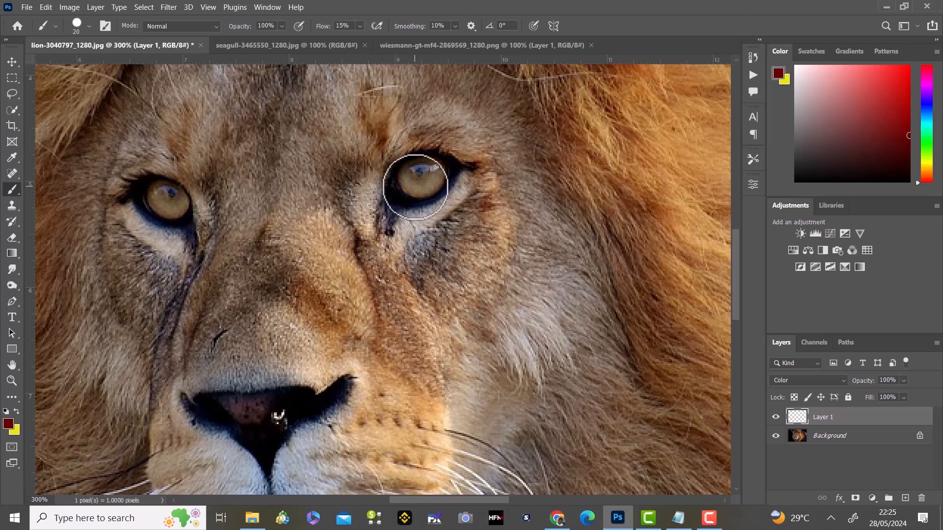
mouse_move(415, 186)
left_mouse_down()
mouse_move(429, 174)
mouse_move(423, 181)
left_mouse_up()
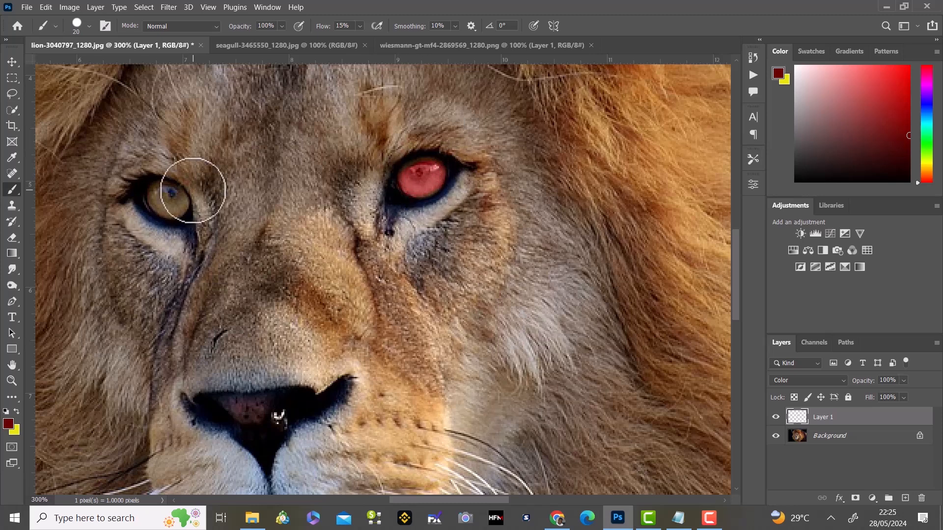
mouse_move(172, 204)
left_mouse_down()
mouse_move(160, 203)
mouse_move(169, 203)
left_mouse_up()
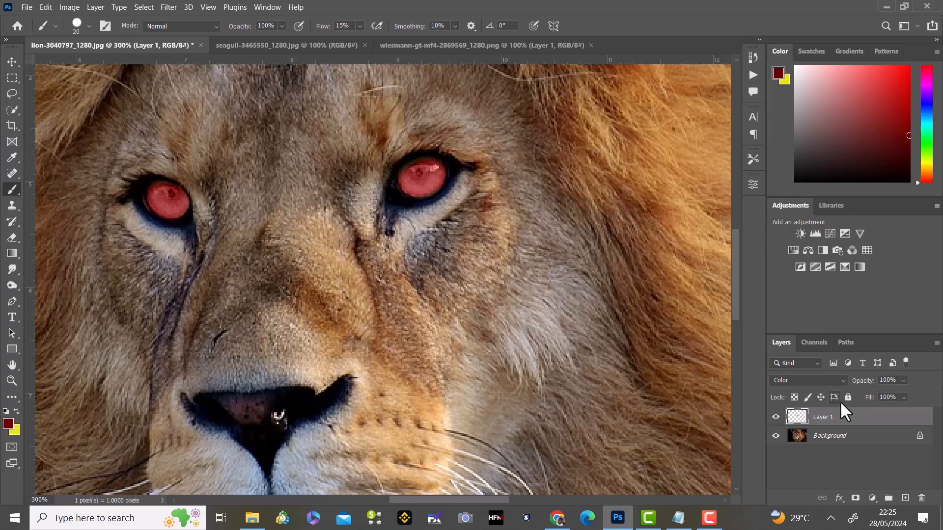
Add a Hue/Saturation adjustment with Saturation -25 and Lightness -15, clipped to Layer 1.
left_click(872, 498)
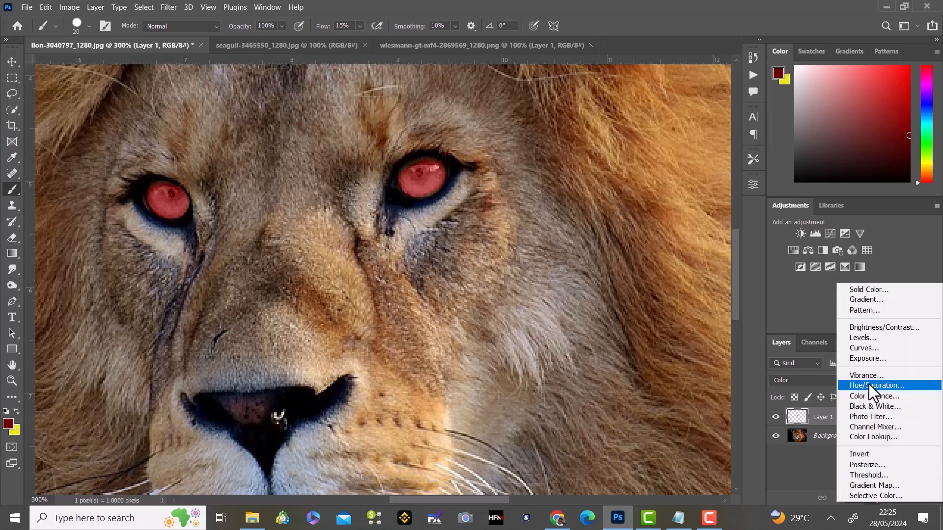
left_click(874, 385)
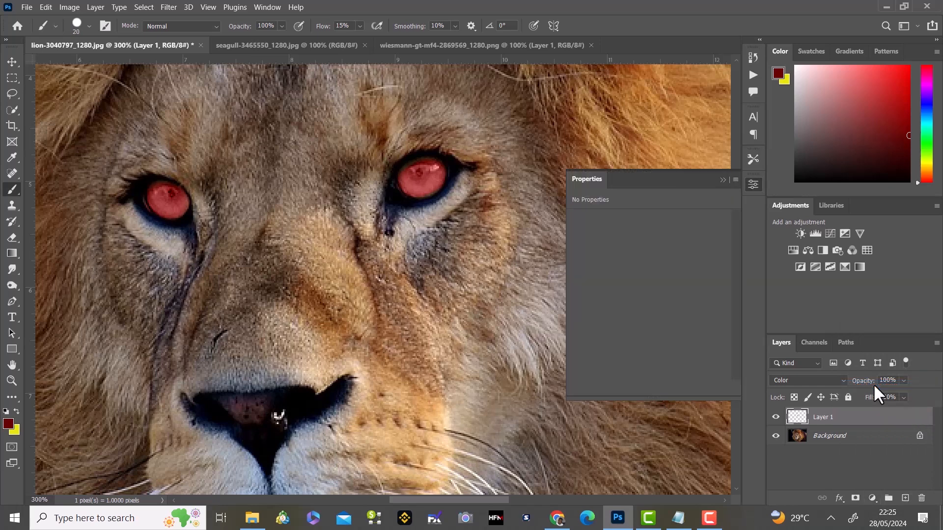
left_click_drag(648, 290, 638, 314)
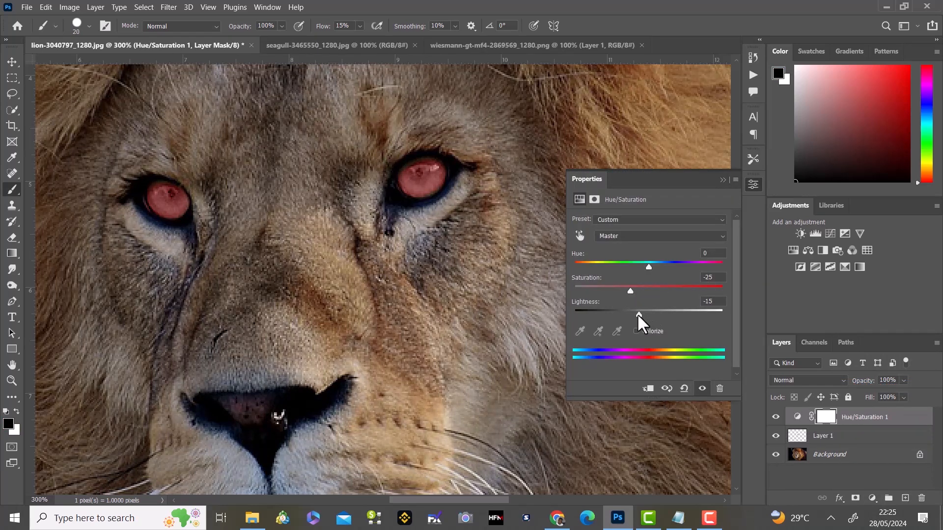
left_click(648, 390)
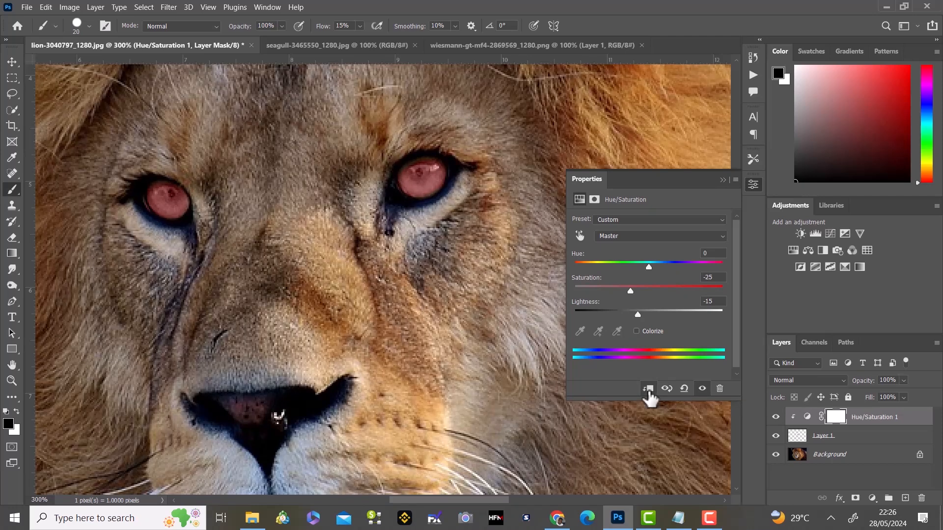
left_click(722, 180)
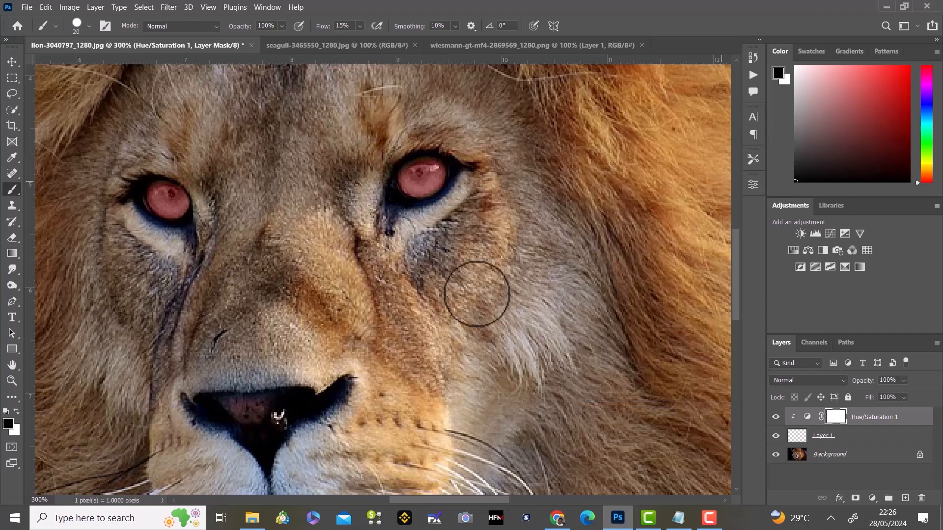
Switch to the seagull photo, select the bird with Select Subject and display the selection as a Quick Mask.
left_click(338, 44)
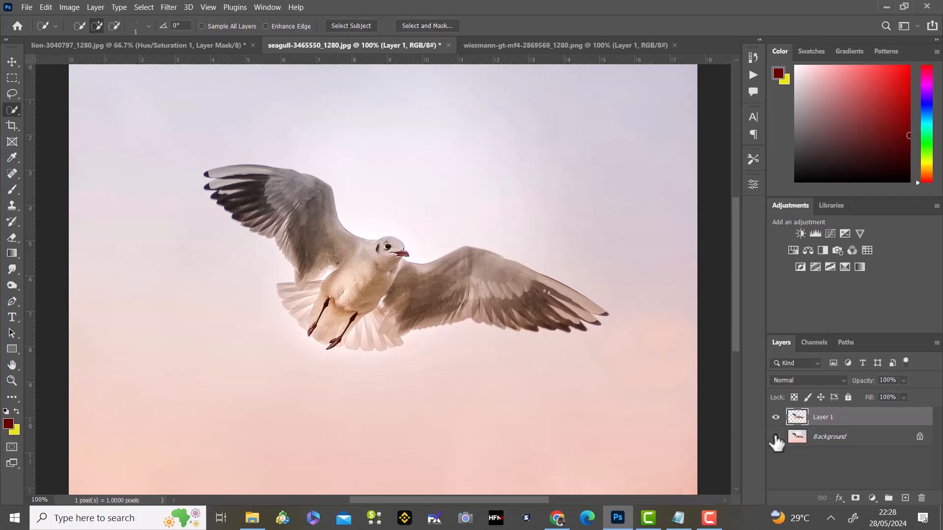
left_click(775, 436)
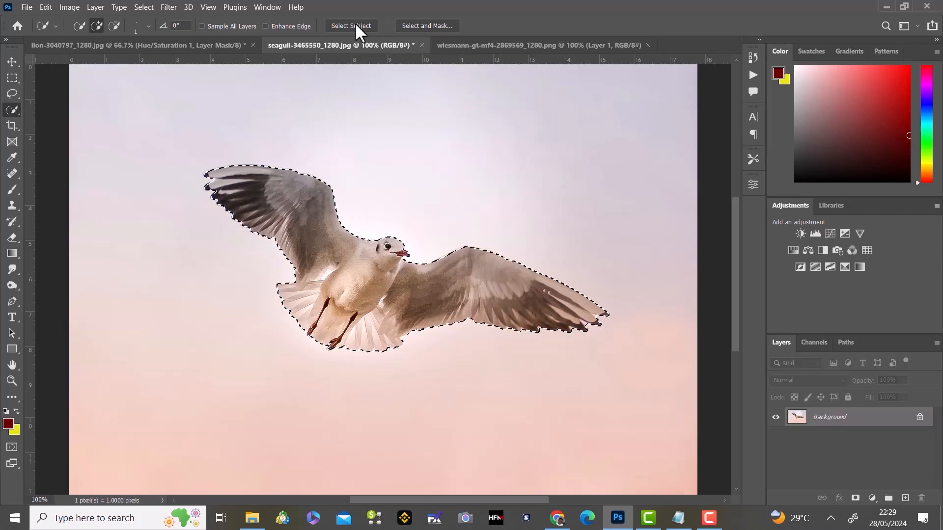
key("ctrl+q")
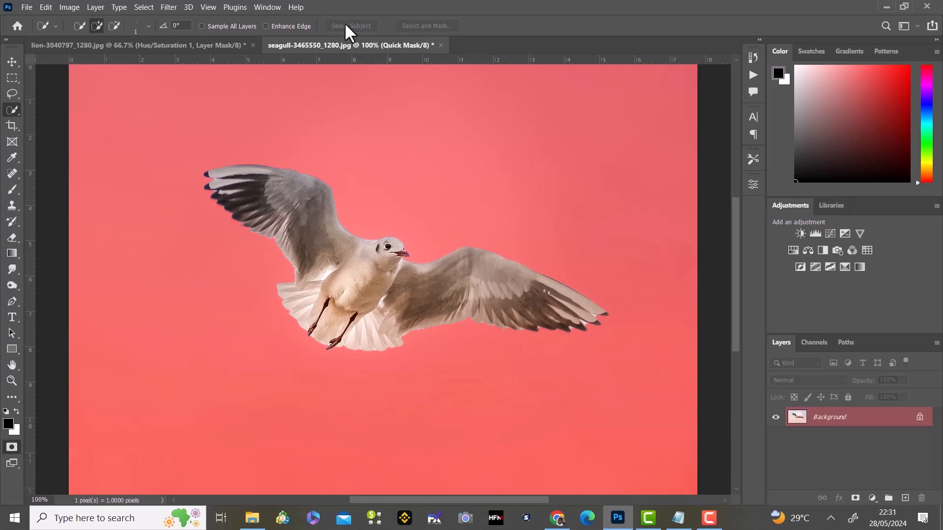
Set the Quick Mask colour to indicate Selected Areas and re-enter Quick Mask mode.
double_click(13, 445)
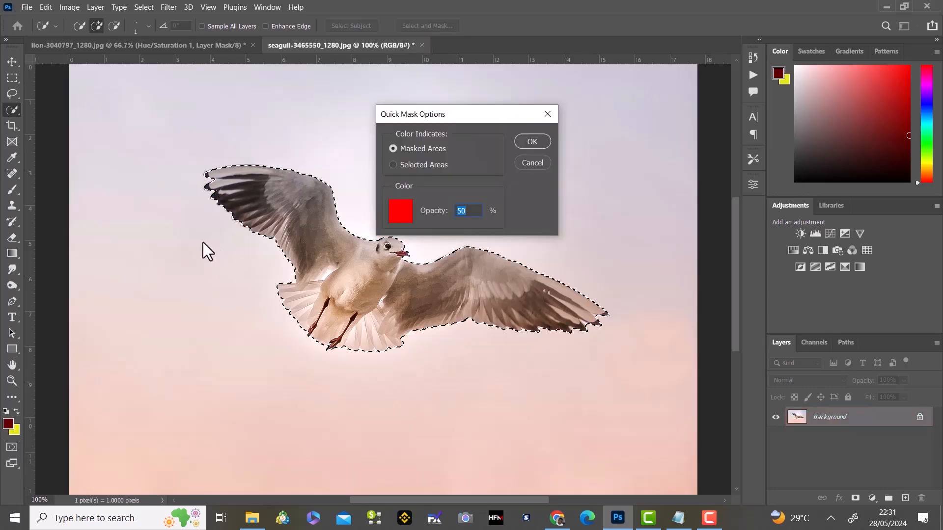
left_click(392, 164)
left_click(537, 142)
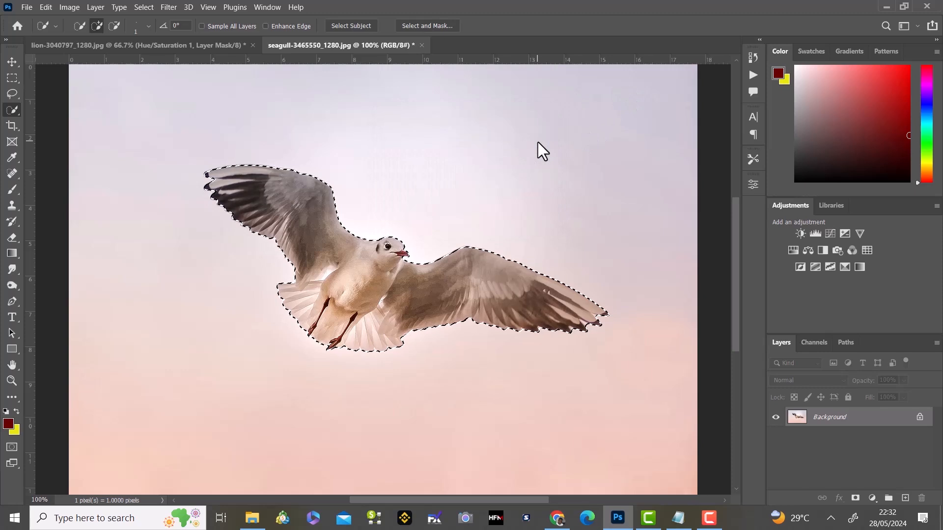
left_click(11, 447)
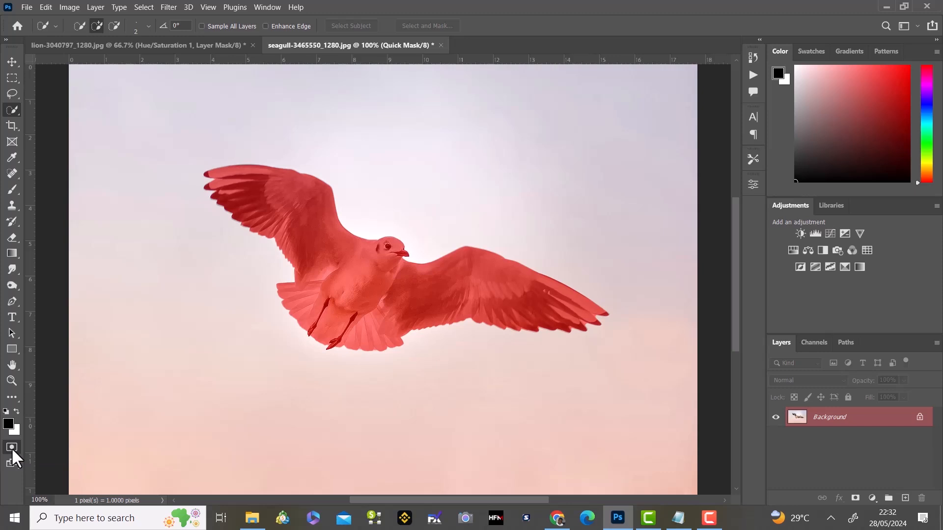
Brush the Quick Mask with black around the seagull's right wing tip and with white along the lower wing and tail feather edges.
left_click(12, 190)
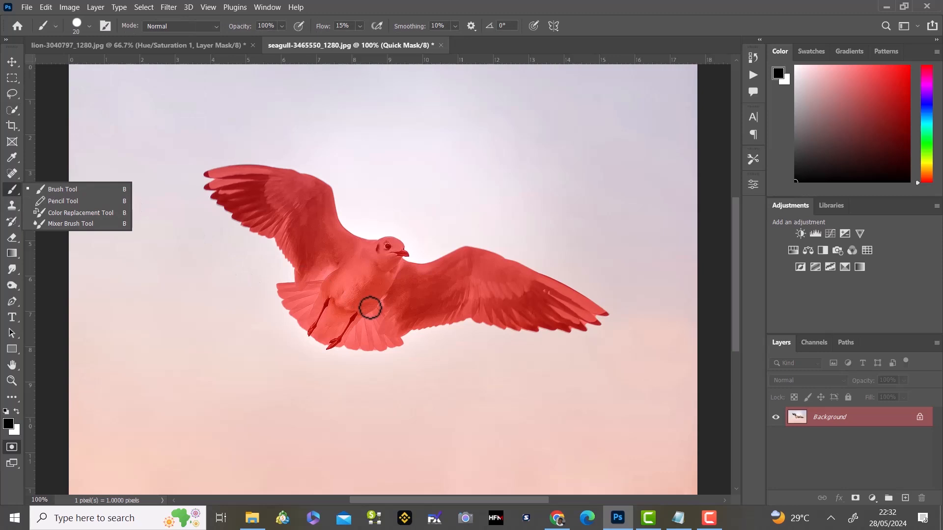
left_click_drag(596, 302, 598, 322)
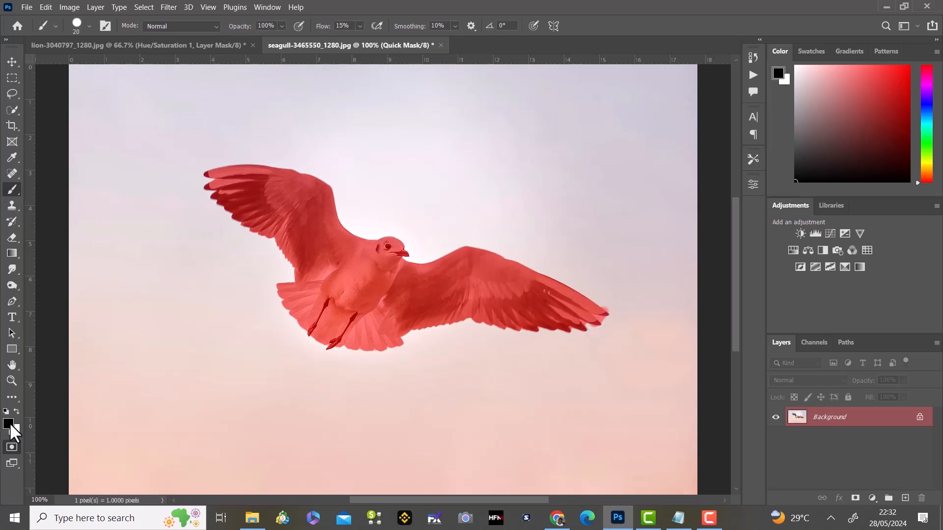
key("x")
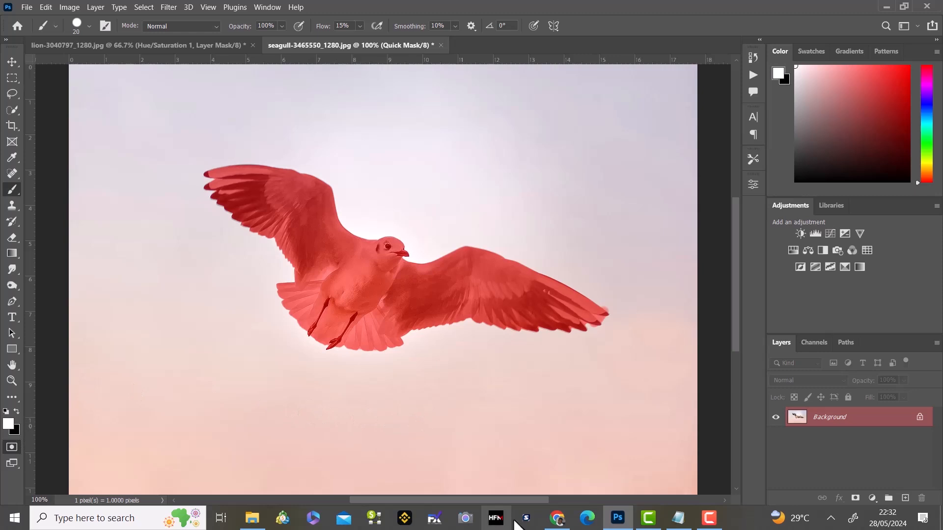
mouse_move(584, 327)
left_mouse_down()
mouse_move(606, 313)
mouse_move(557, 332)
mouse_move(467, 319)
mouse_move(417, 330)
mouse_move(437, 323)
mouse_move(383, 350)
mouse_move(319, 339)
mouse_move(283, 302)
mouse_move(279, 287)
mouse_move(296, 267)
mouse_move(274, 237)
mouse_move(229, 216)
mouse_move(203, 170)
mouse_move(267, 236)
left_mouse_up()
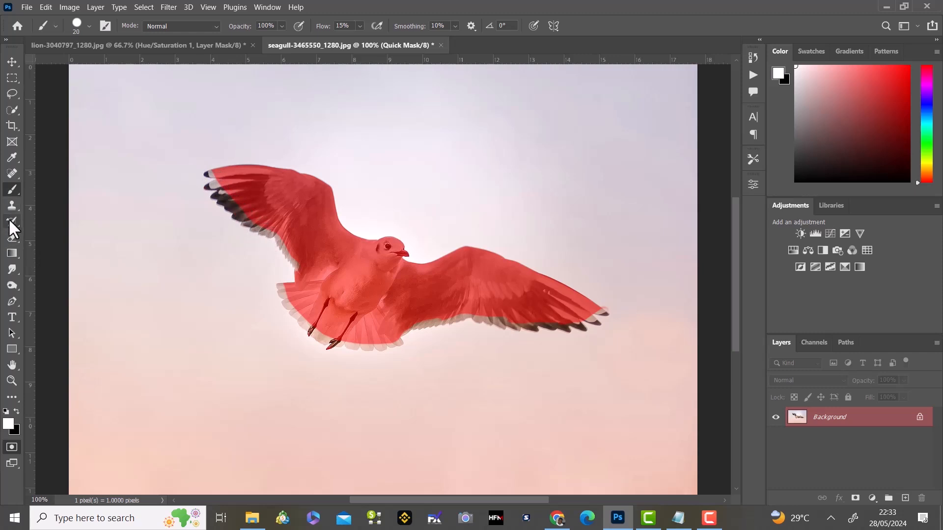
Smudge the Quick Mask outward over the feather edges of both wings and the tail, using size 40, Darken mode and 50% strength.
left_click(12, 269)
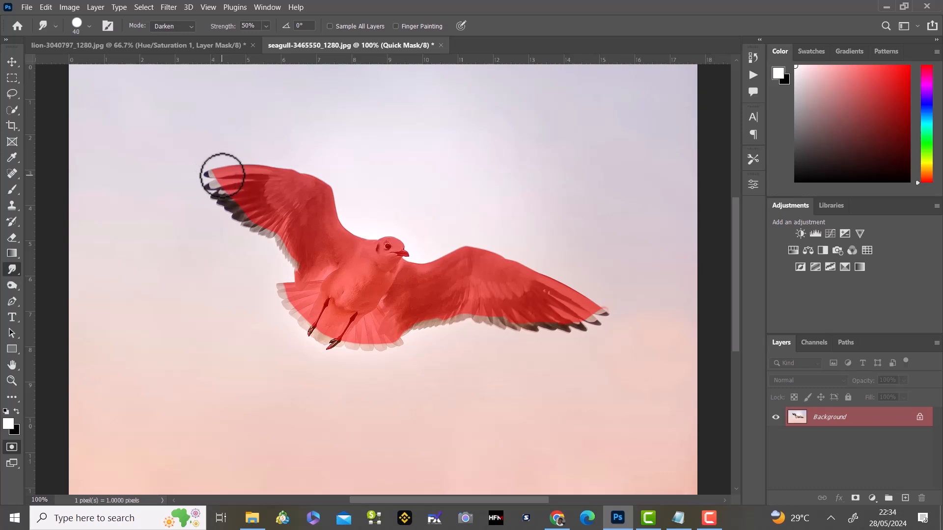
mouse_move(222, 175)
left_mouse_down()
mouse_move(204, 181)
mouse_move(221, 177)
mouse_move(210, 190)
mouse_move(228, 185)
mouse_move(216, 204)
mouse_move(242, 209)
mouse_move(210, 204)
mouse_move(227, 216)
left_mouse_up()
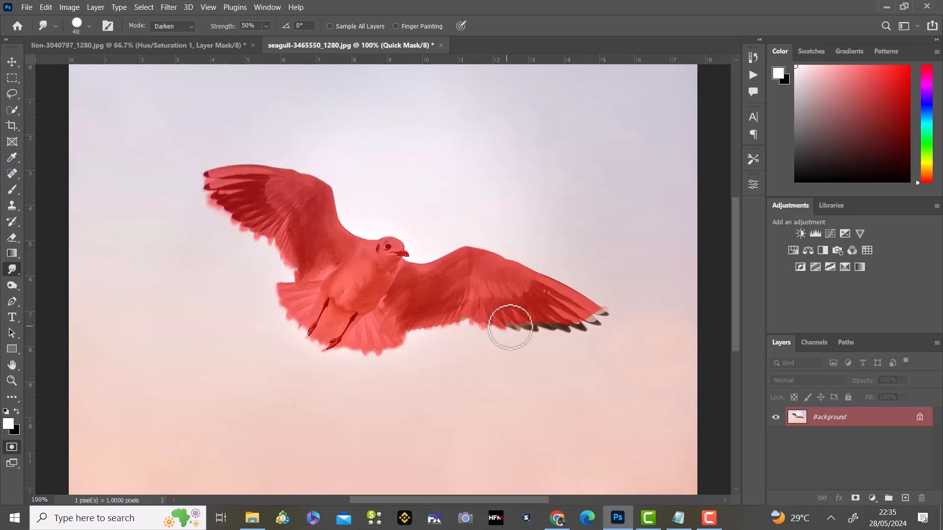
mouse_move(510, 328)
left_mouse_down()
mouse_move(536, 325)
mouse_move(561, 341)
mouse_move(532, 329)
mouse_move(582, 333)
mouse_move(579, 323)
mouse_move(604, 315)
left_mouse_up()
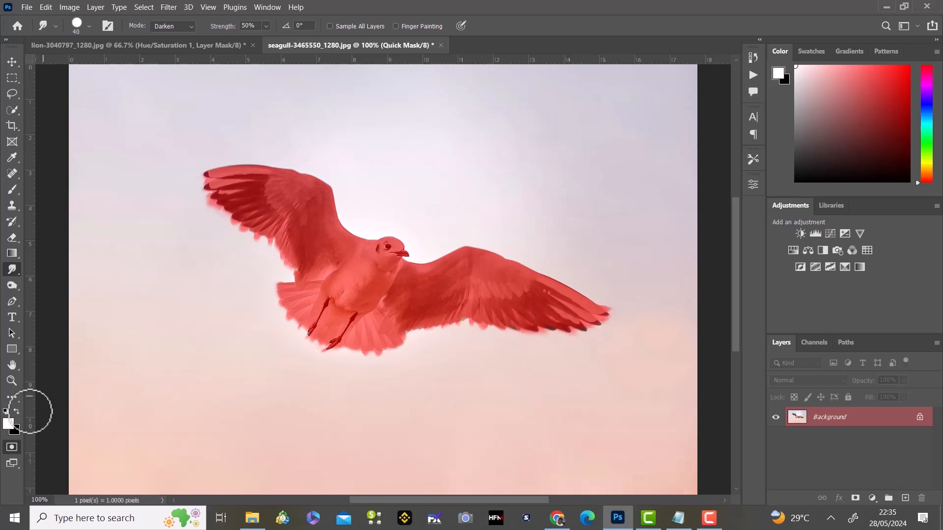
Leave Quick Mask mode, copy the selected seagull to a new layer and hide the Background layer.
left_click(12, 447)
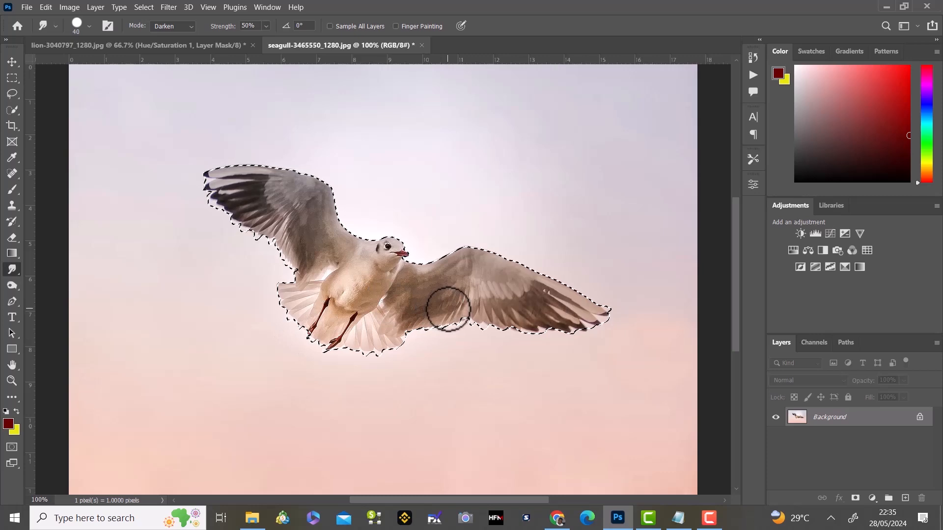
key("ctrl+j")
left_click(776, 436)
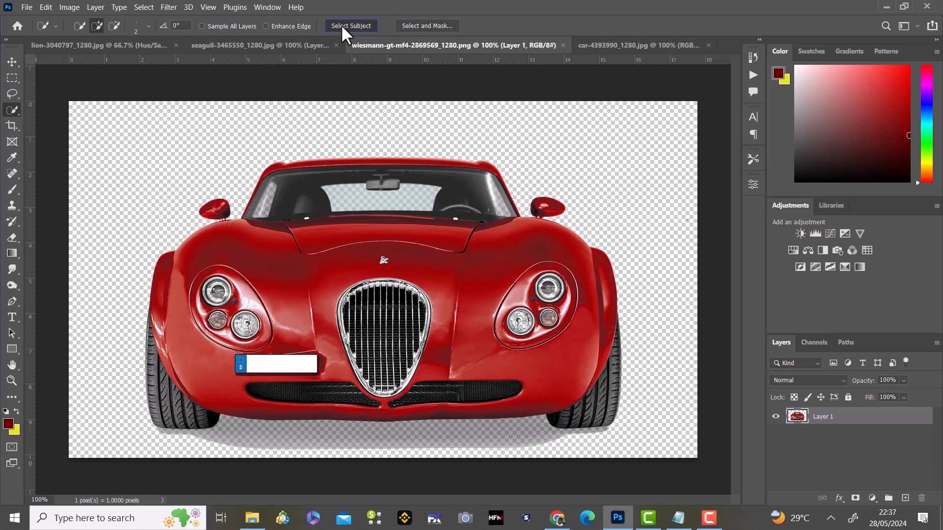
Select the red car with Select Subject and add a layer mask from the selection to Layer 1.
left_click(340, 26)
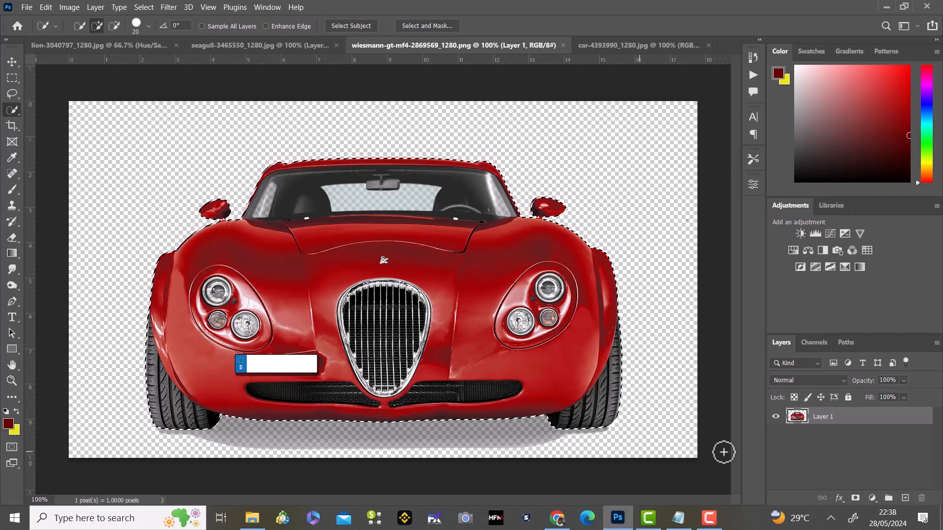
left_click(854, 498)
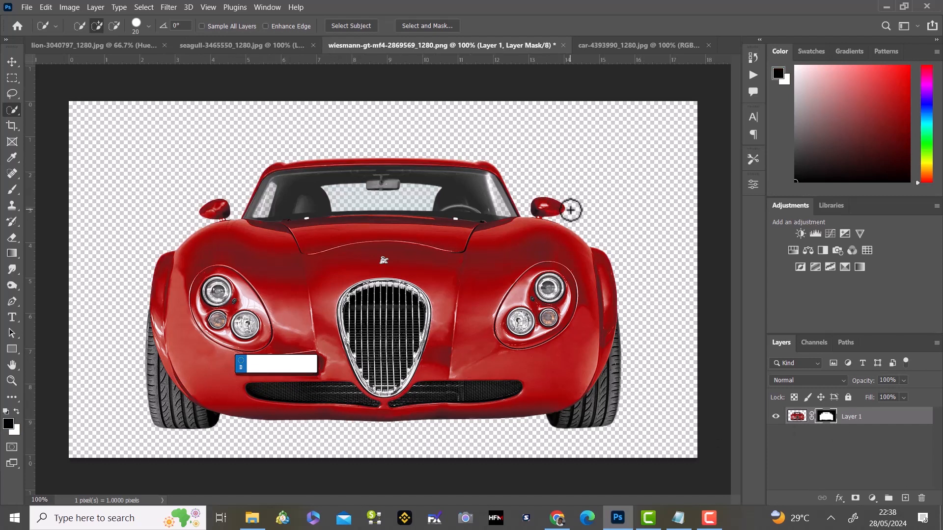
Try painting out both side mirrors with black on Layer 1's mask, and undo the brush strokes.
left_click(12, 190)
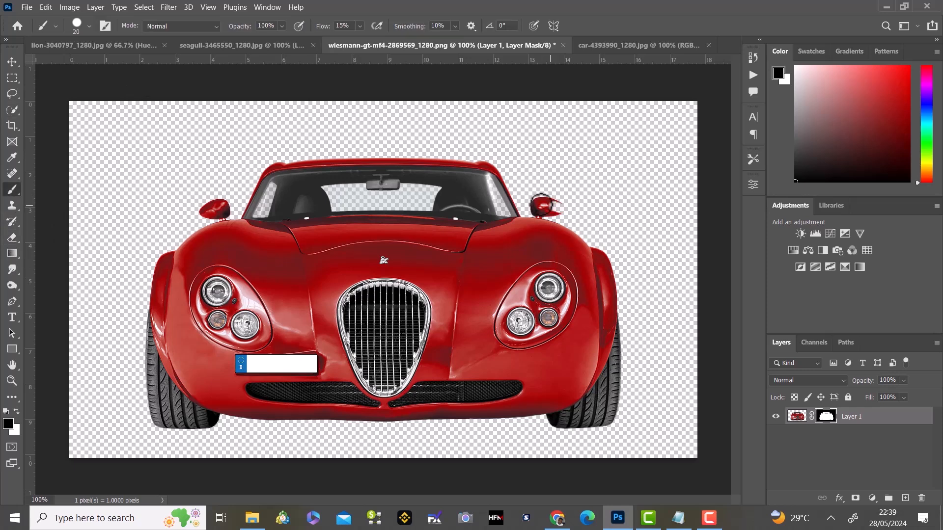
mouse_move(545, 206)
left_mouse_down()
mouse_move(535, 197)
mouse_move(554, 201)
mouse_move(532, 198)
mouse_move(559, 208)
mouse_move(542, 208)
left_mouse_up()
mouse_move(216, 206)
left_mouse_down()
mouse_move(202, 210)
mouse_move(211, 201)
mouse_move(221, 208)
left_mouse_up()
key("ctrl+z")
key("ctrl+z")
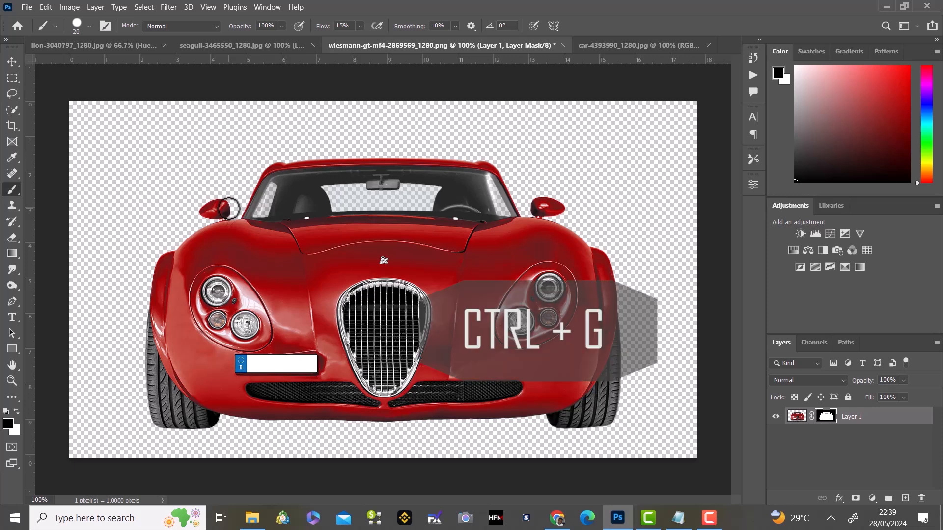
Group Layer 1, add a layer mask to the group and paint both side mirrors out with black on it.
key("ctrl+g")
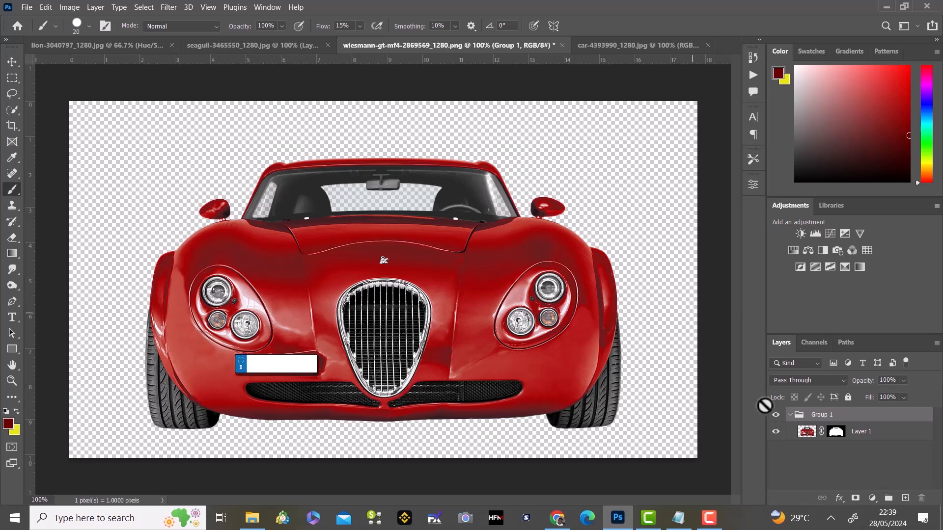
left_click(854, 498)
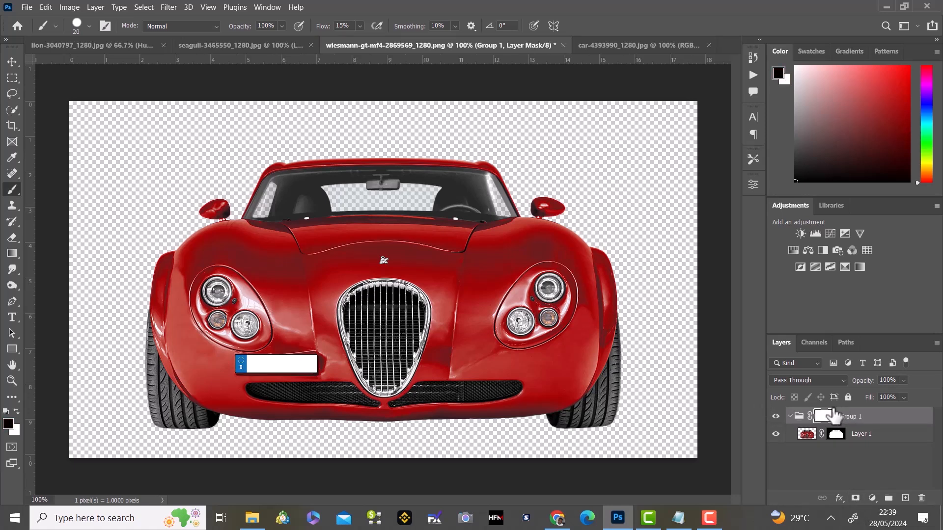
mouse_move(561, 203)
left_mouse_down()
mouse_move(535, 205)
mouse_move(543, 210)
left_mouse_up()
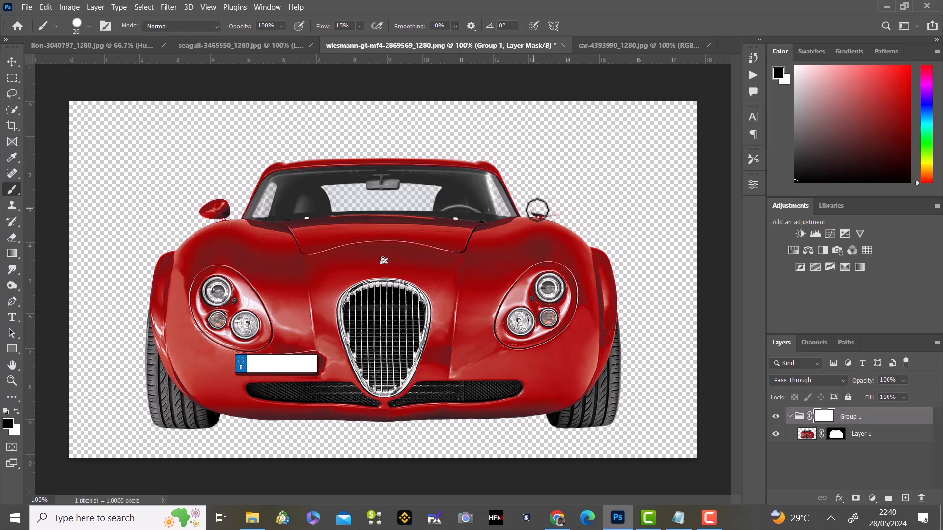
left_click_drag(535, 212, 549, 212)
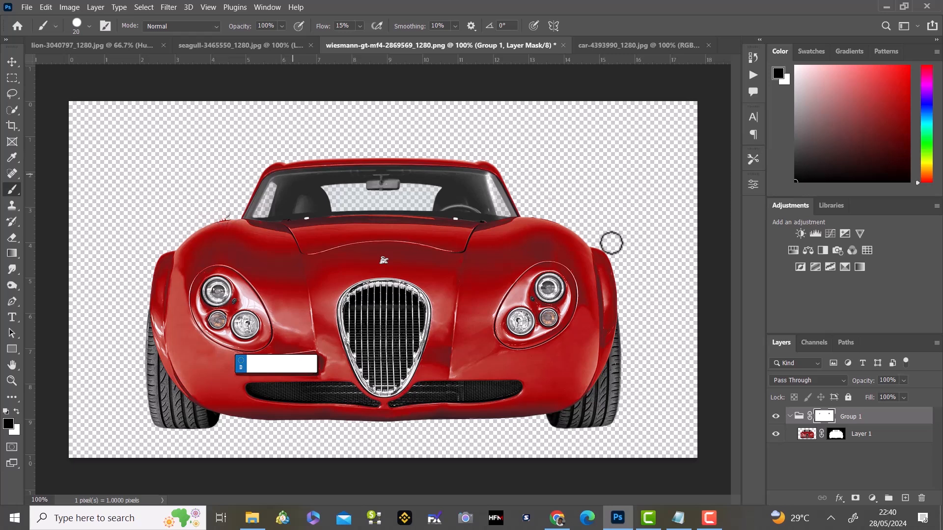
Delete the group's layer mask while keeping the mask on Layer 1.
left_click_drag(824, 416, 923, 498)
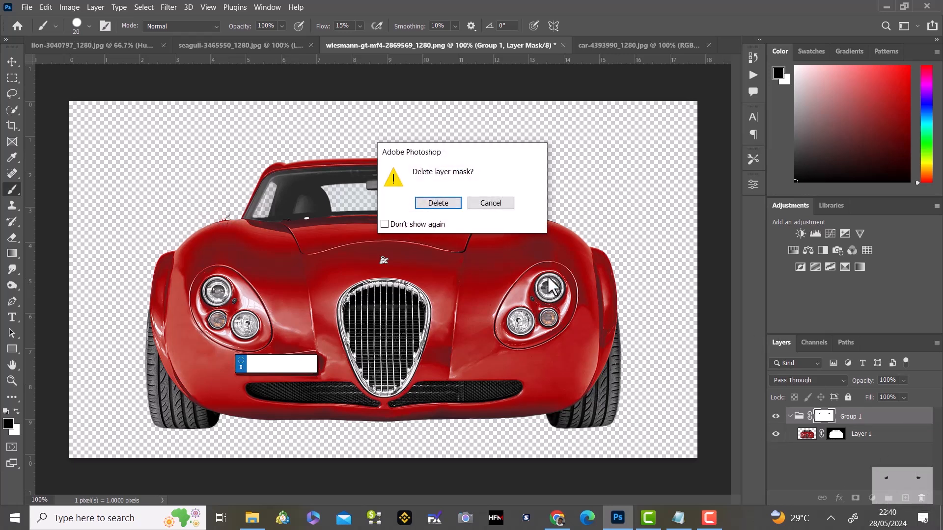
left_click(437, 202)
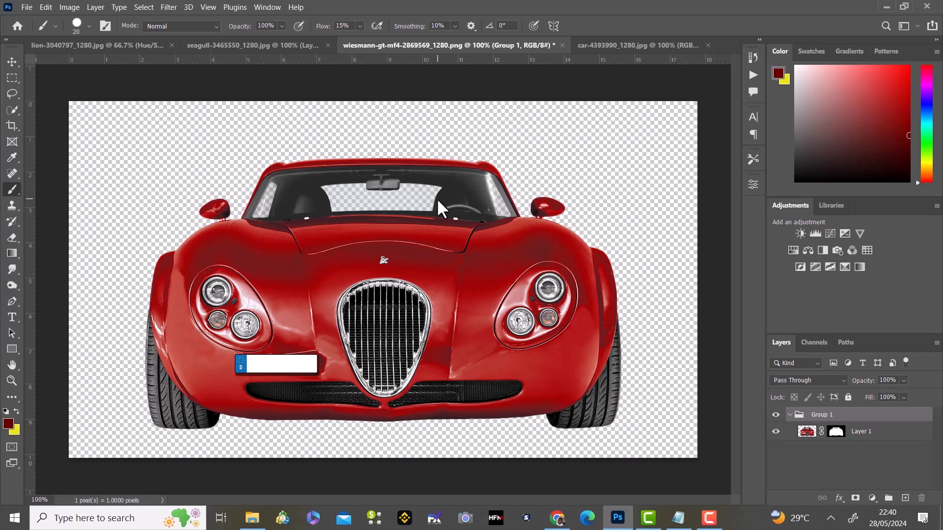